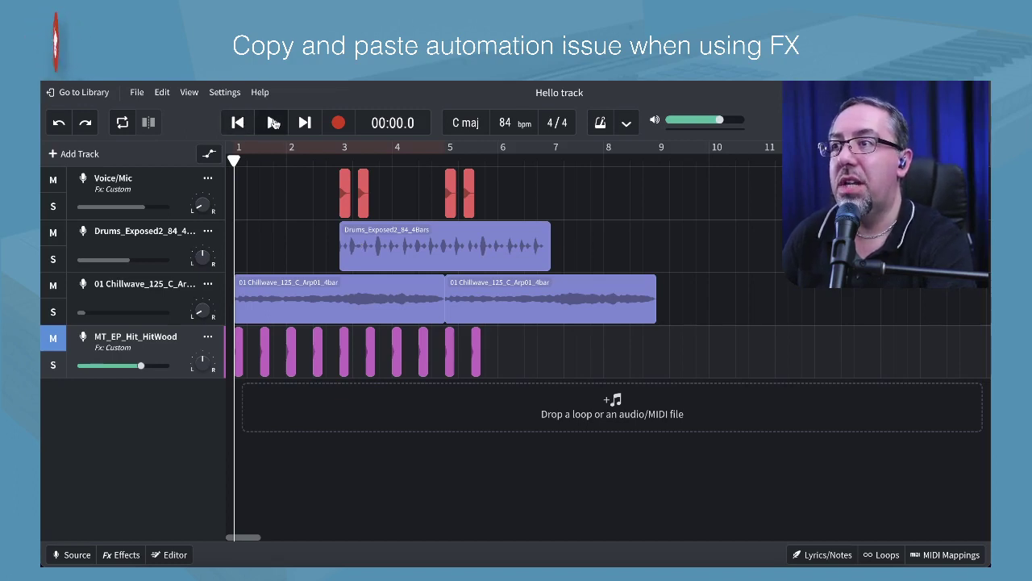
Play the project and pause it at 00:23.8, just after bar 9.
left_click(274, 122)
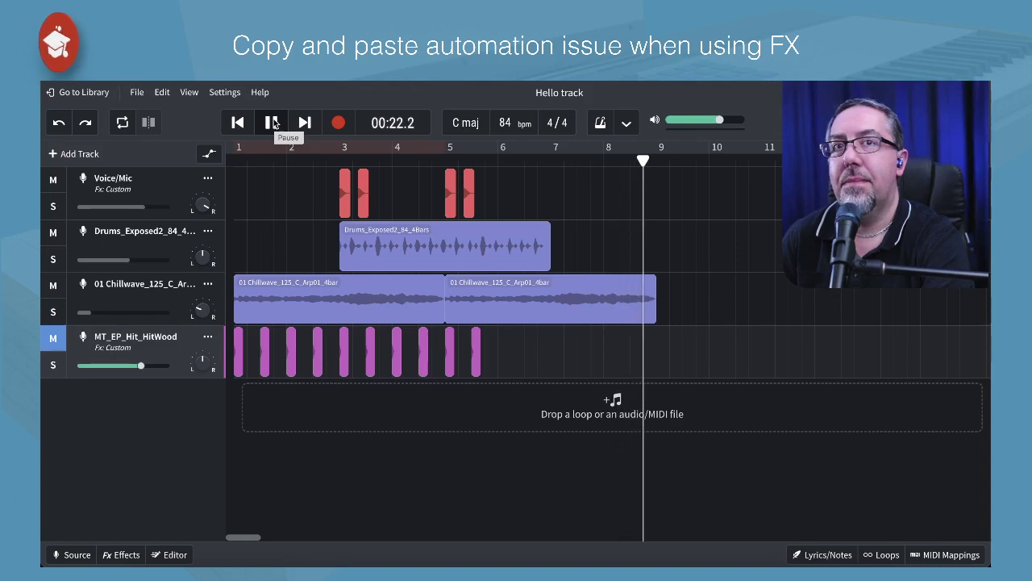
left_click(273, 122)
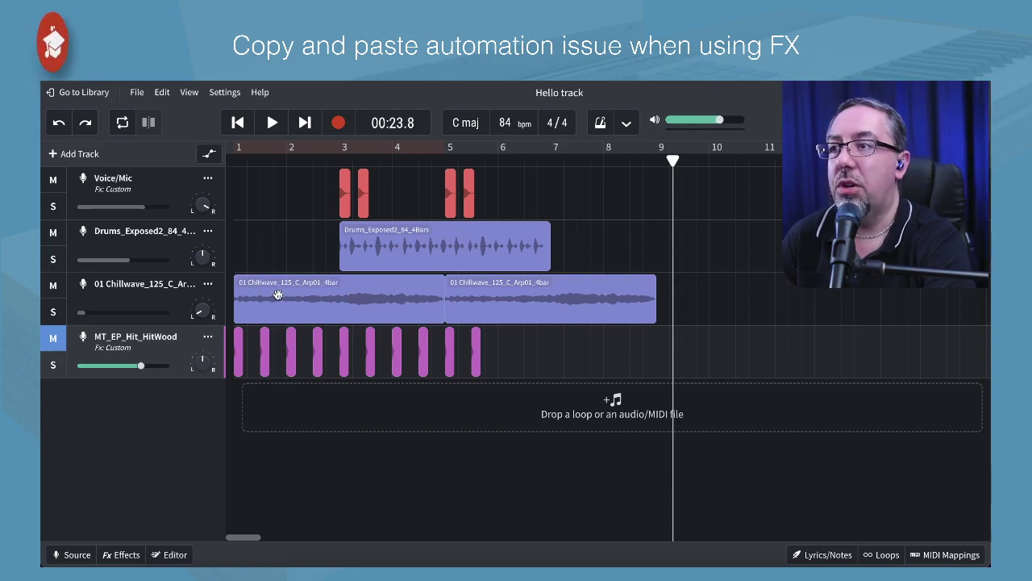
left_click(207, 155)
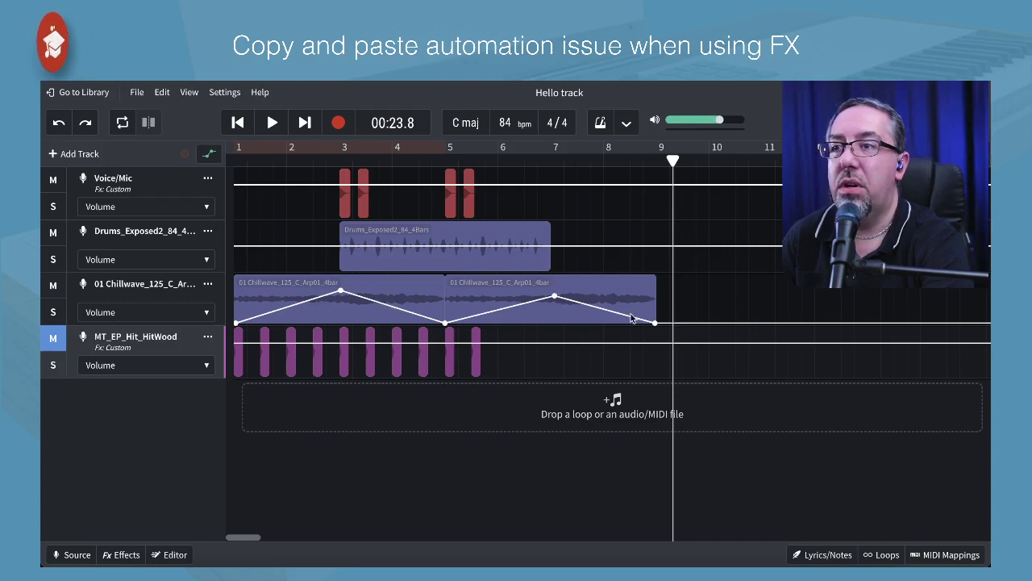
left_click(205, 312)
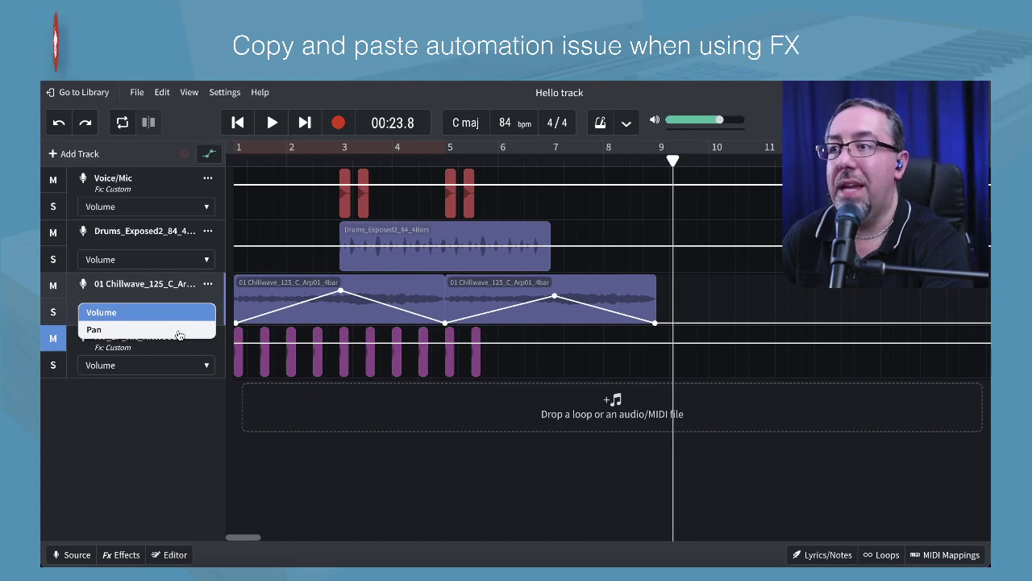
left_click(178, 331)
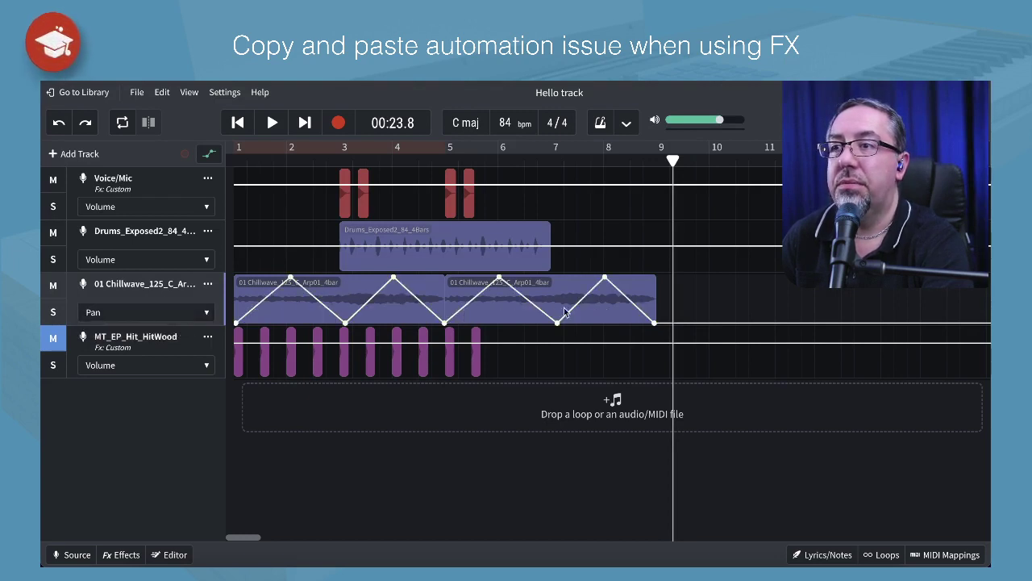
left_click(205, 312)
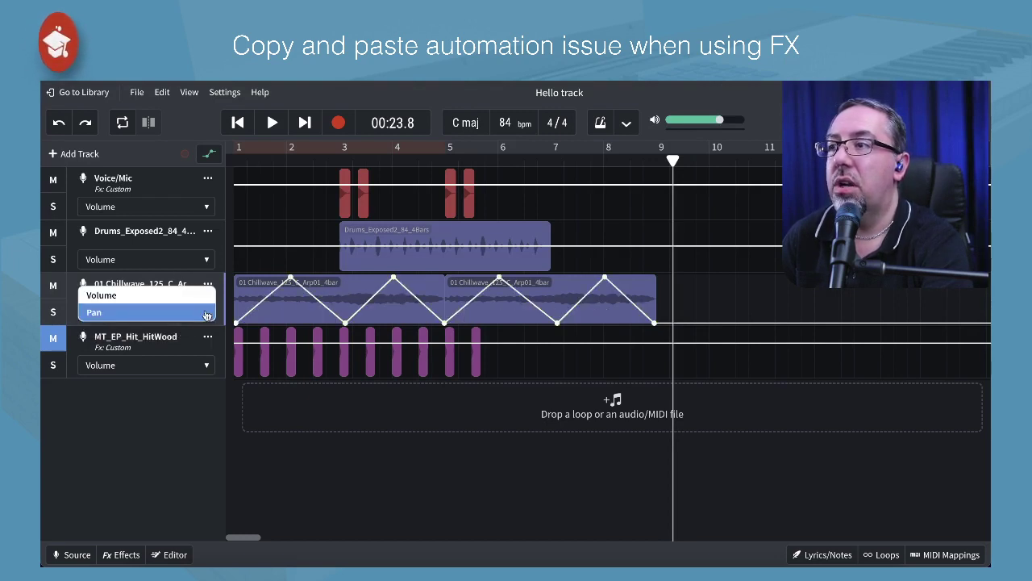
left_click(200, 296)
left_click(212, 155)
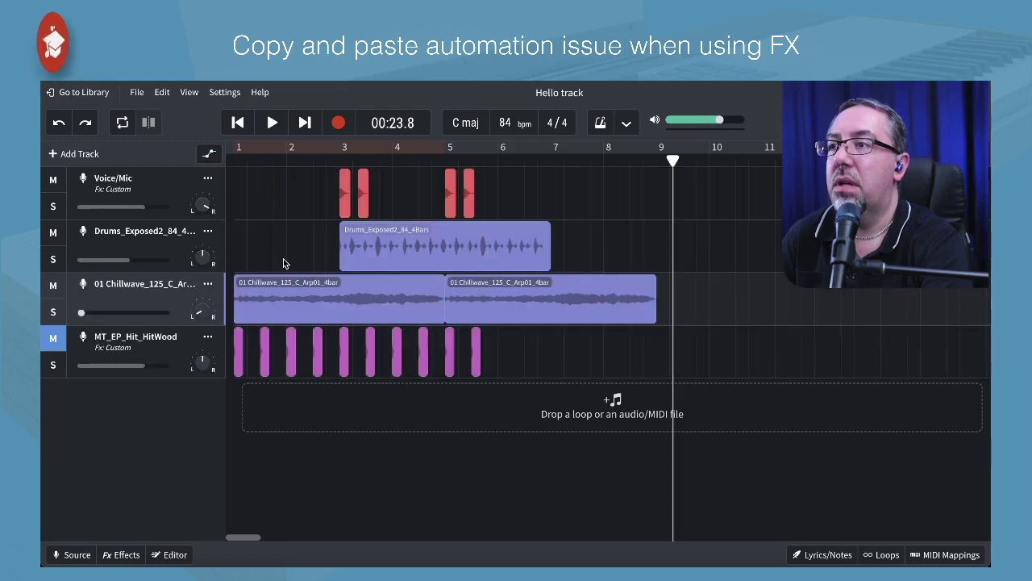
Select both Chillwave clips and paste copies of them starting at bar 9.
left_click(314, 300)
left_click(525, 309, "shift")
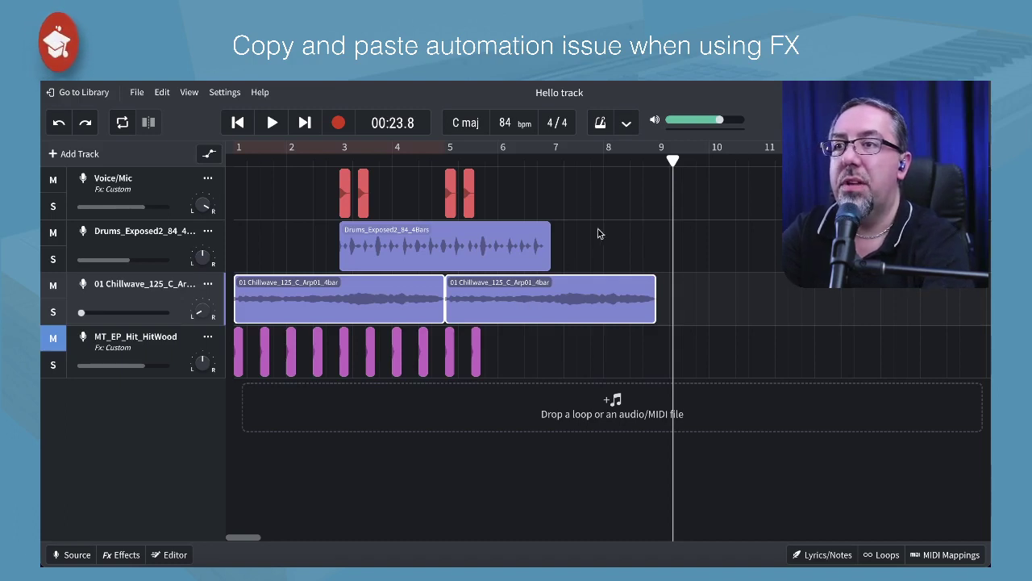
left_click(657, 159)
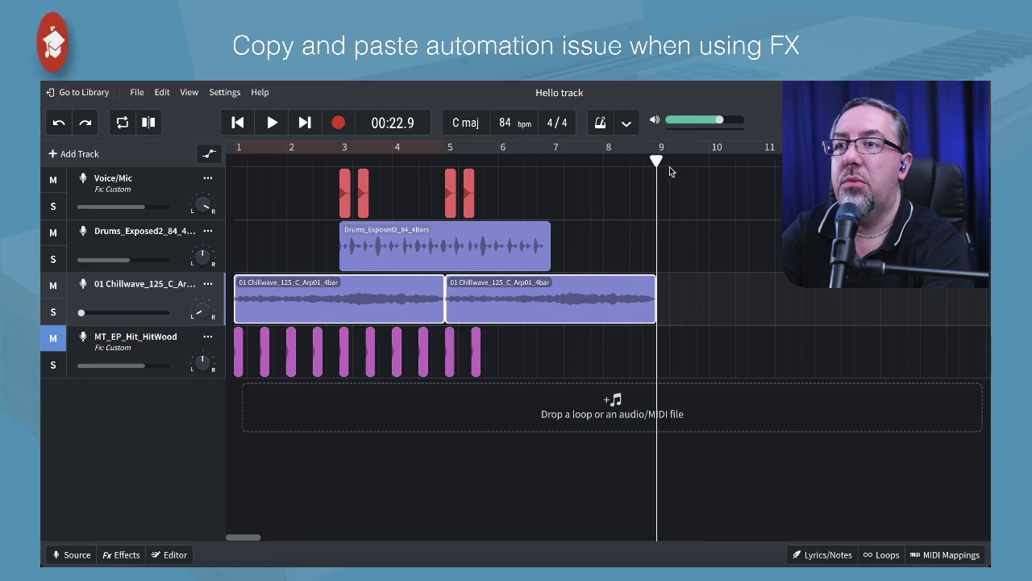
key("ctrl+v")
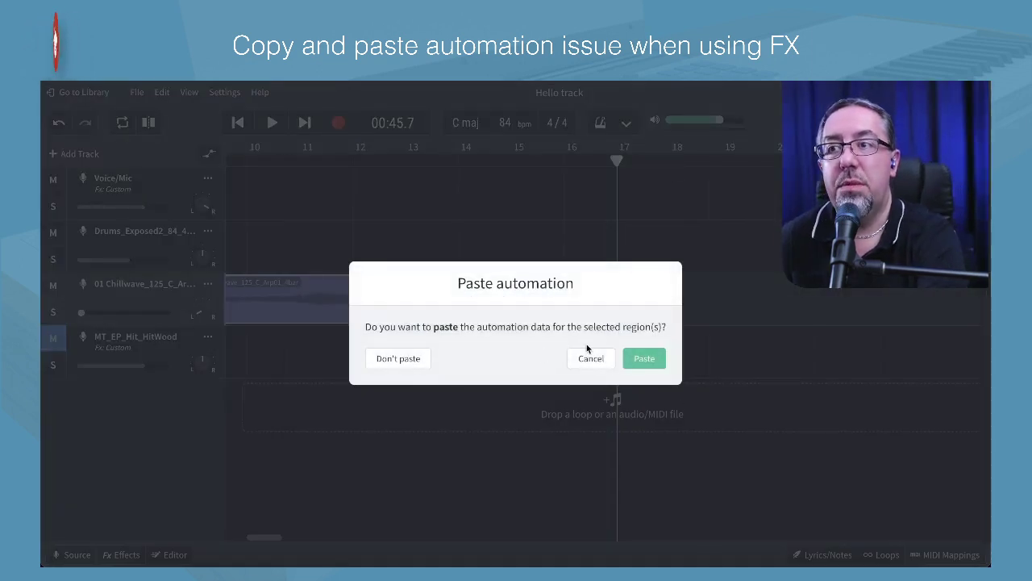
Paste the Chillwave clips' automation data along with the clips.
left_click(652, 361)
scroll(507, 354, "left", 5)
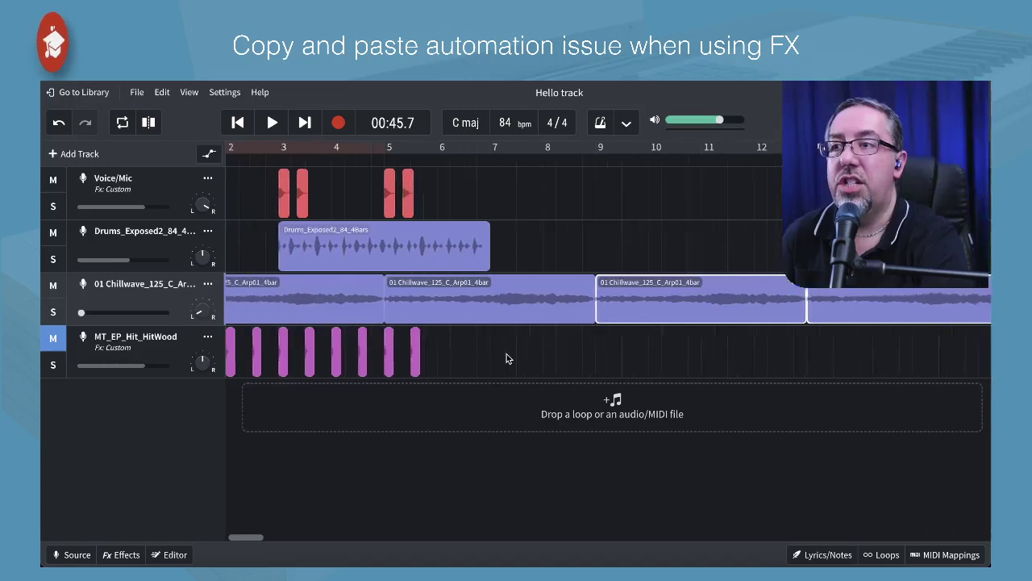
scroll(507, 358, "left", 1)
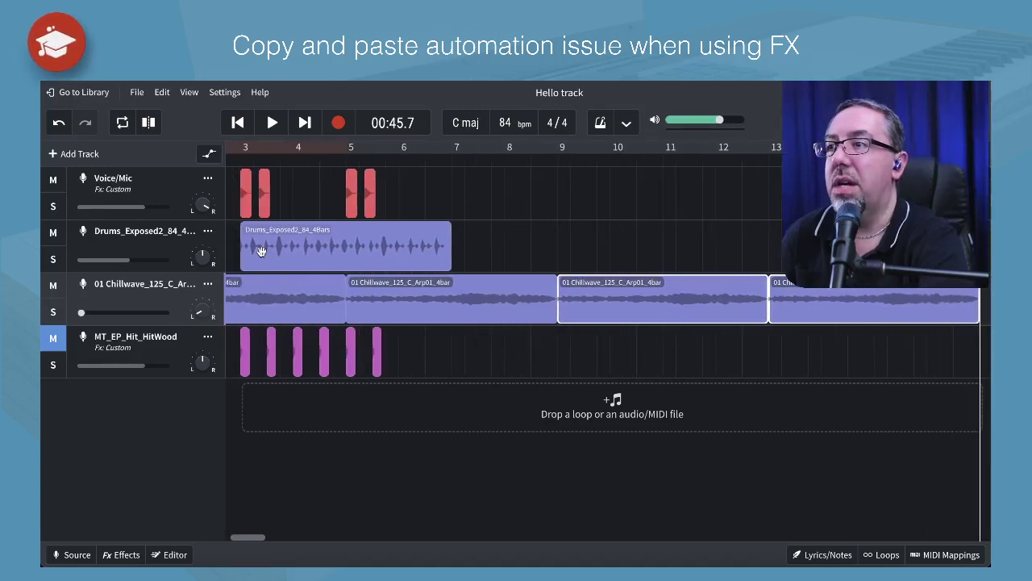
Show the automation lanes and display the Chillwave Pan envelope across the pasted clips.
left_click(209, 155)
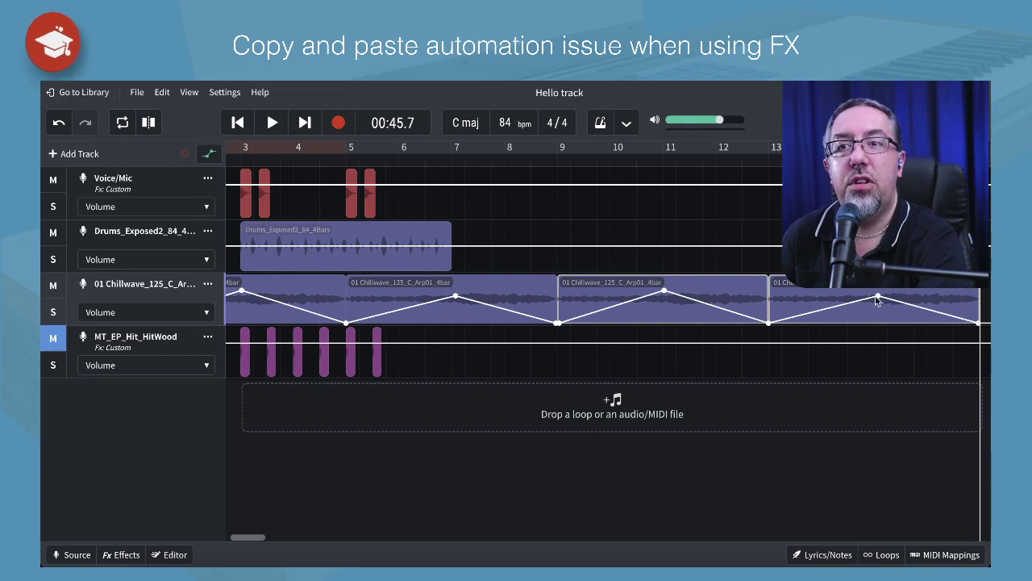
left_click(197, 312)
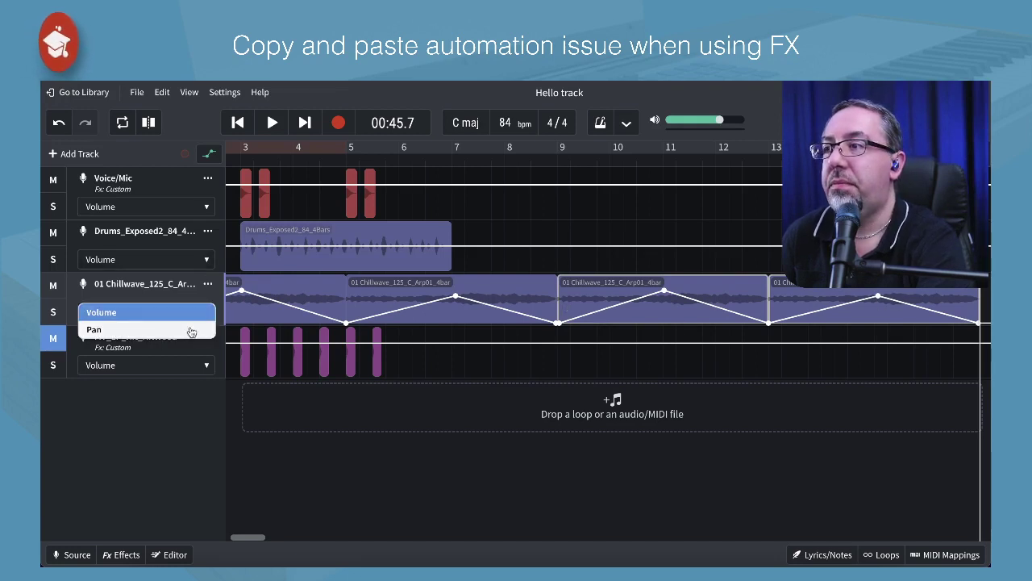
left_click(190, 330)
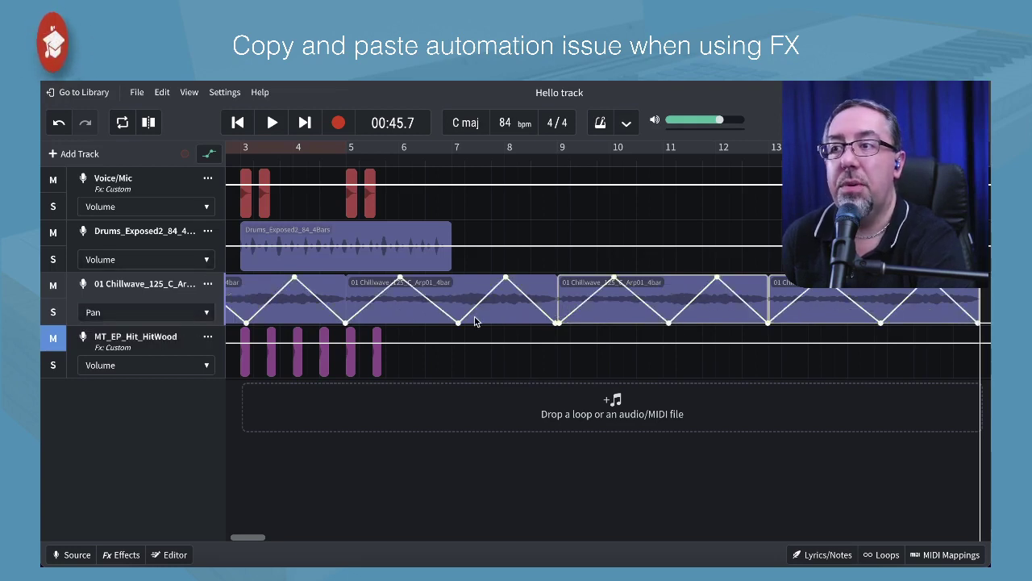
scroll(323, 315, "left", 4)
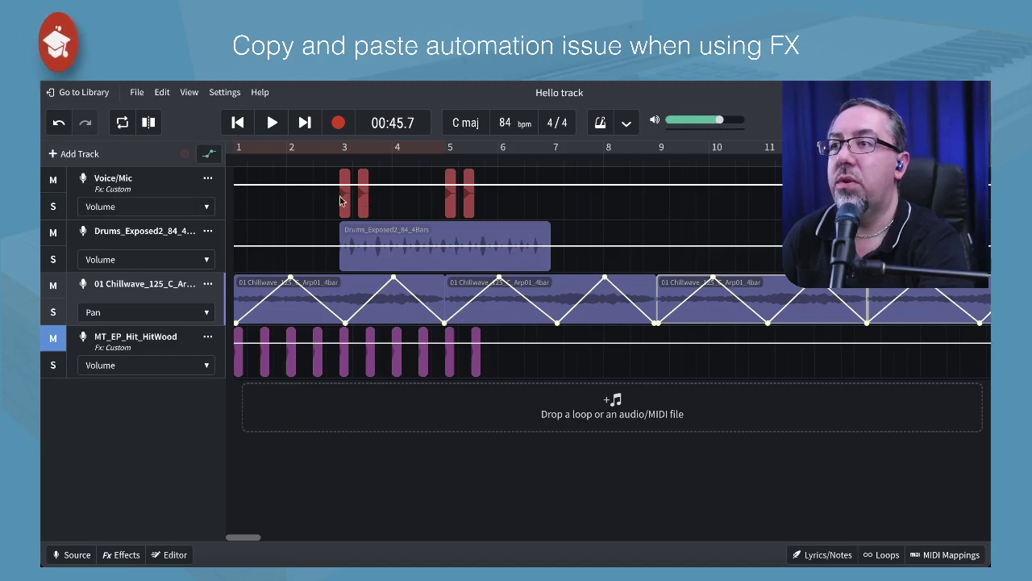
View Voice/Mic Pan, open its effects chain, then display its D-Delay - Feedback curve.
left_click(204, 209)
left_click(185, 226)
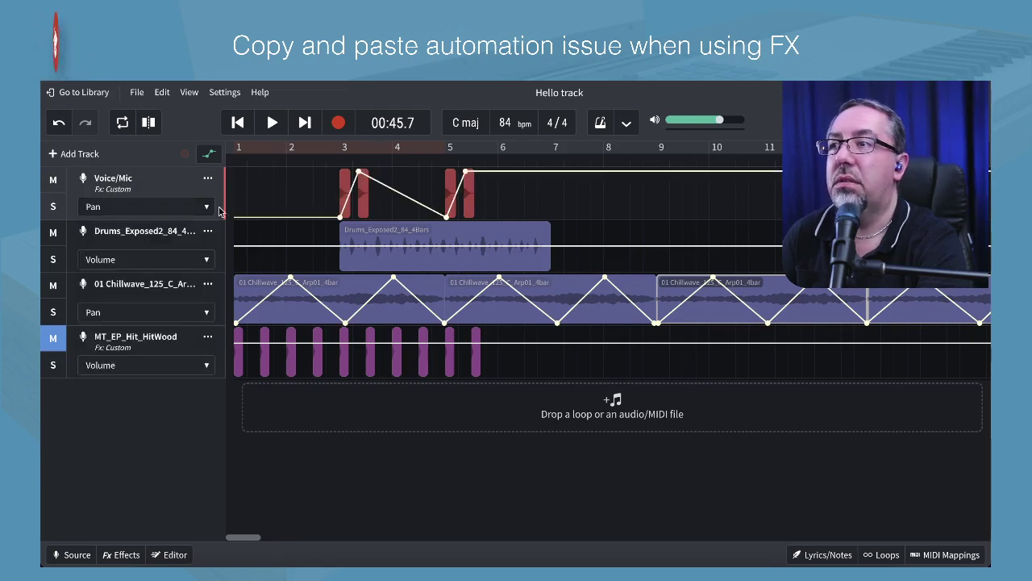
left_click(120, 554)
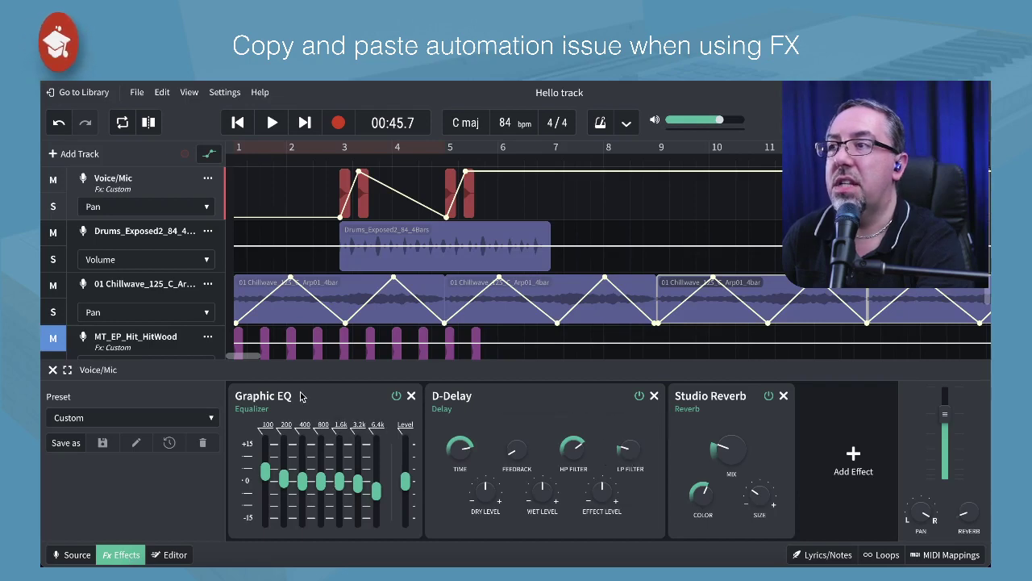
left_click(202, 210)
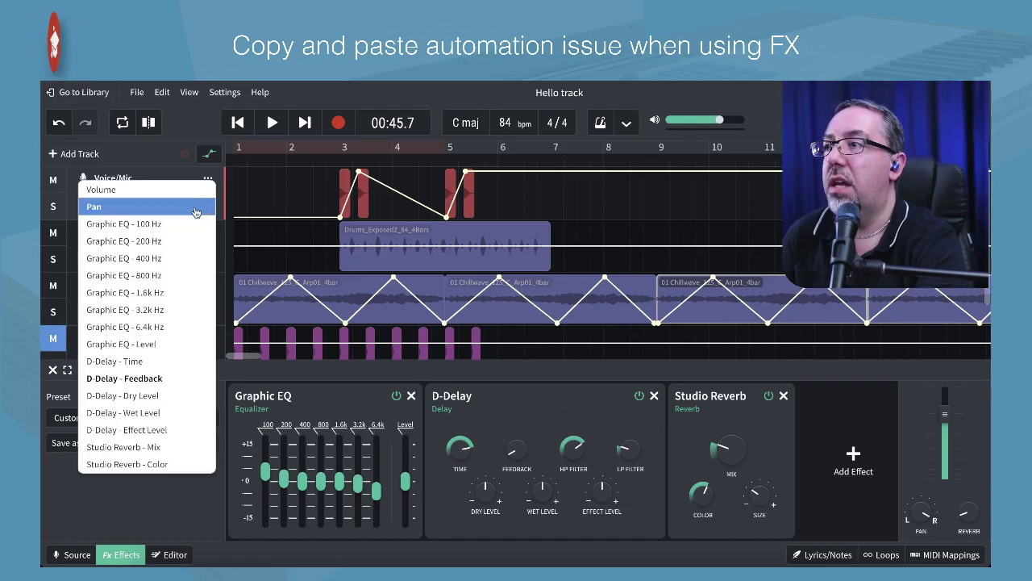
left_click(156, 379)
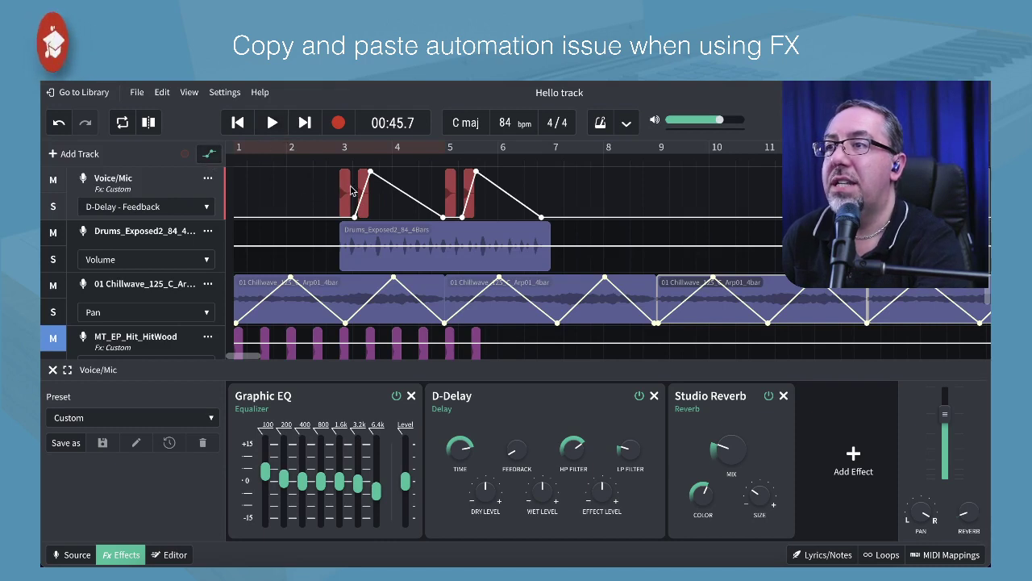
Hide automation, deselect the Chillwave clip, and paste the Voice/Mic clips with automation at bar 11.
left_click(211, 153)
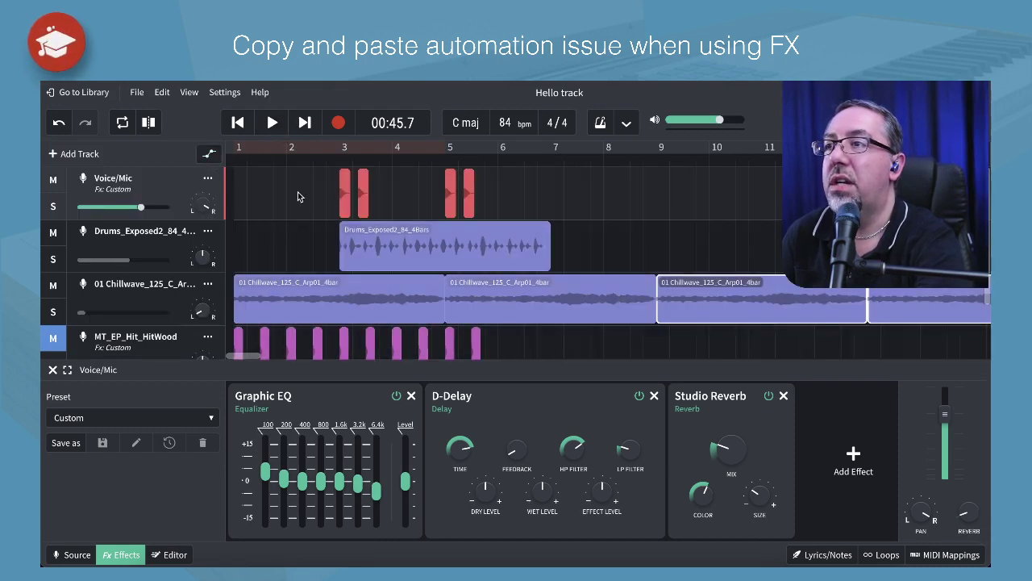
left_click(311, 195)
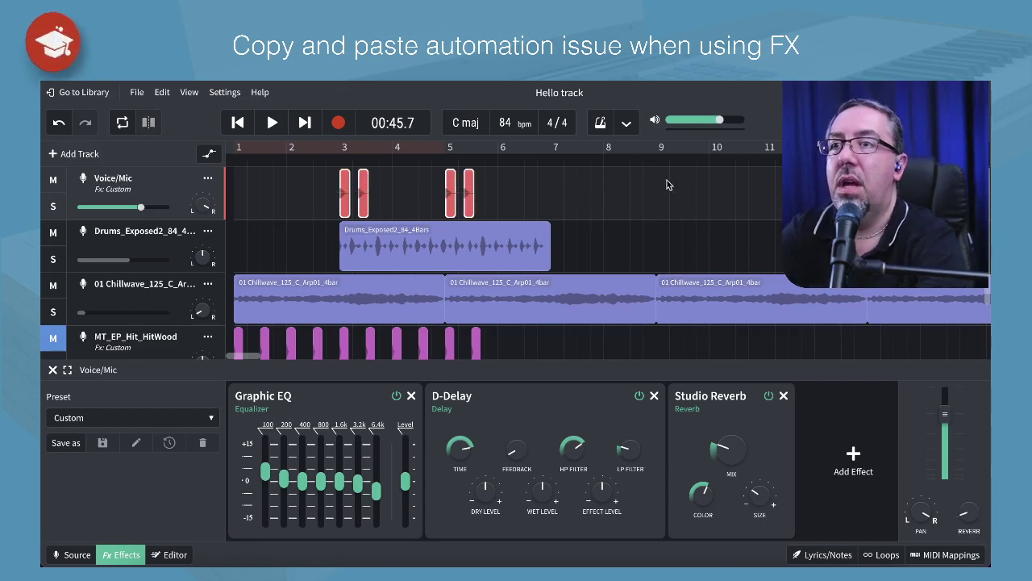
left_click(764, 161)
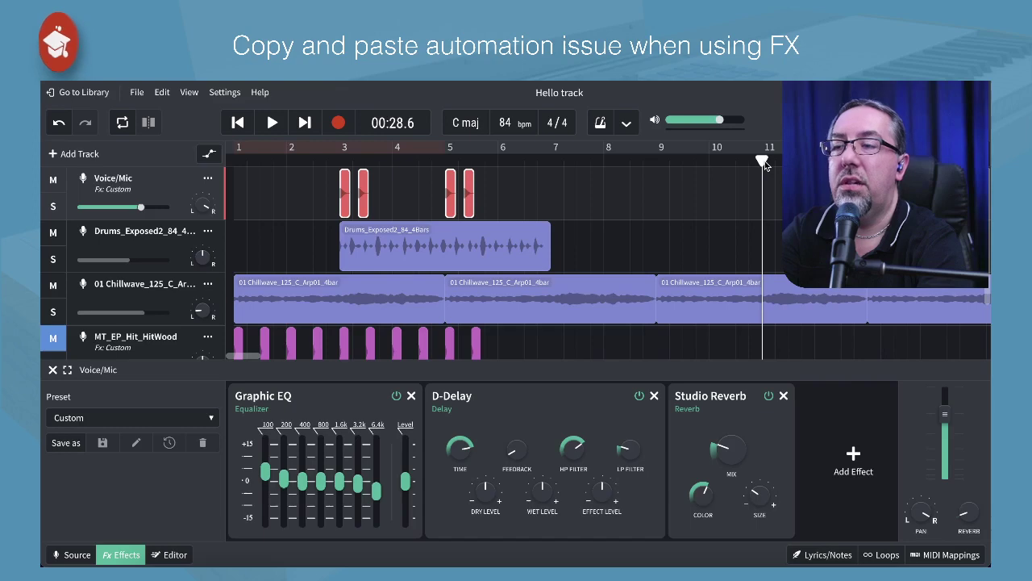
key("ctrl+v")
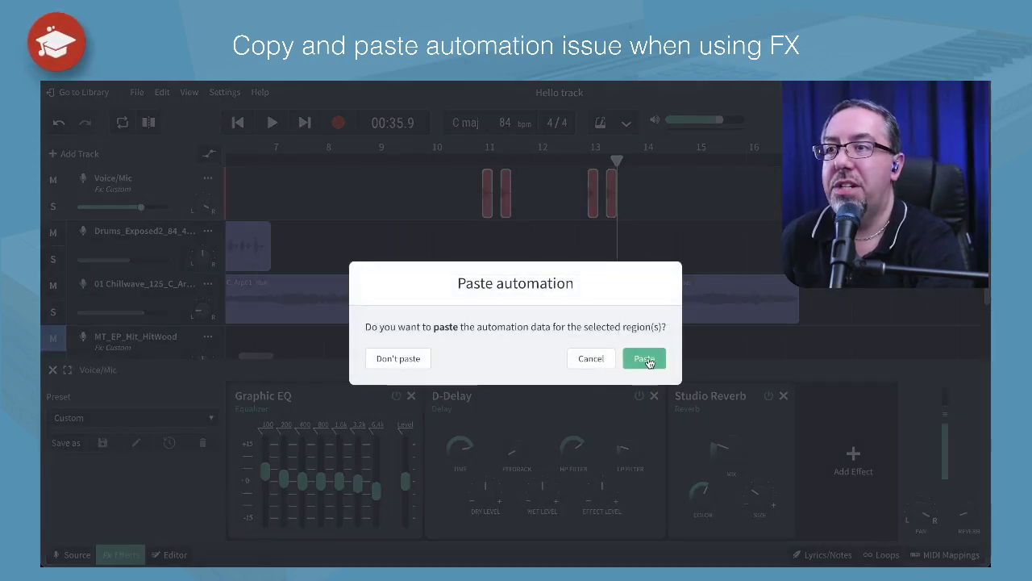
left_click(645, 359)
scroll(472, 254, "left", 5)
scroll(472, 254, "left", 2)
scroll(472, 254, "up", 1)
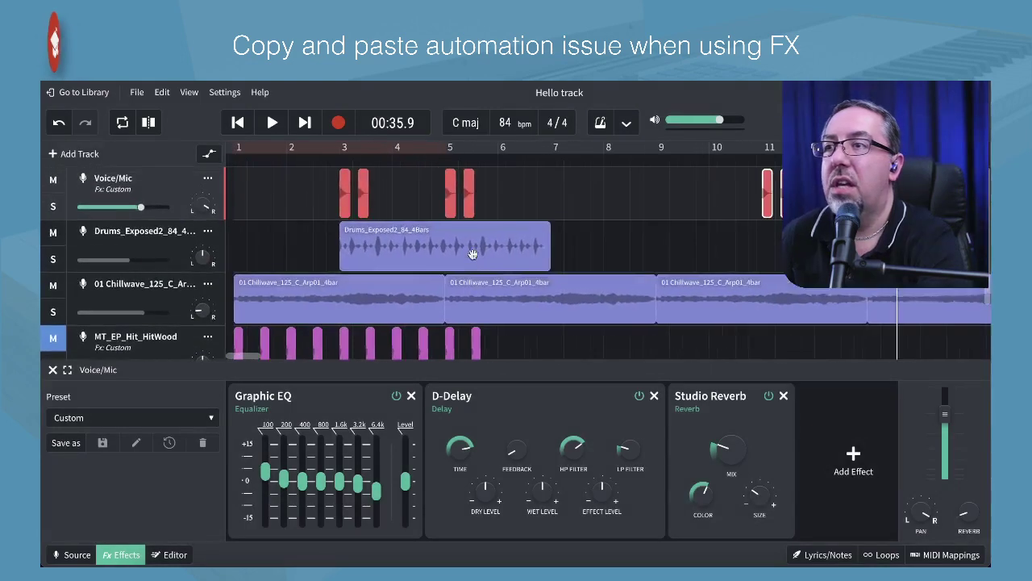
Show all automation envelopes and switch the Voice/Mic lane from Pan back to D-Delay - Feedback.
left_click(210, 155)
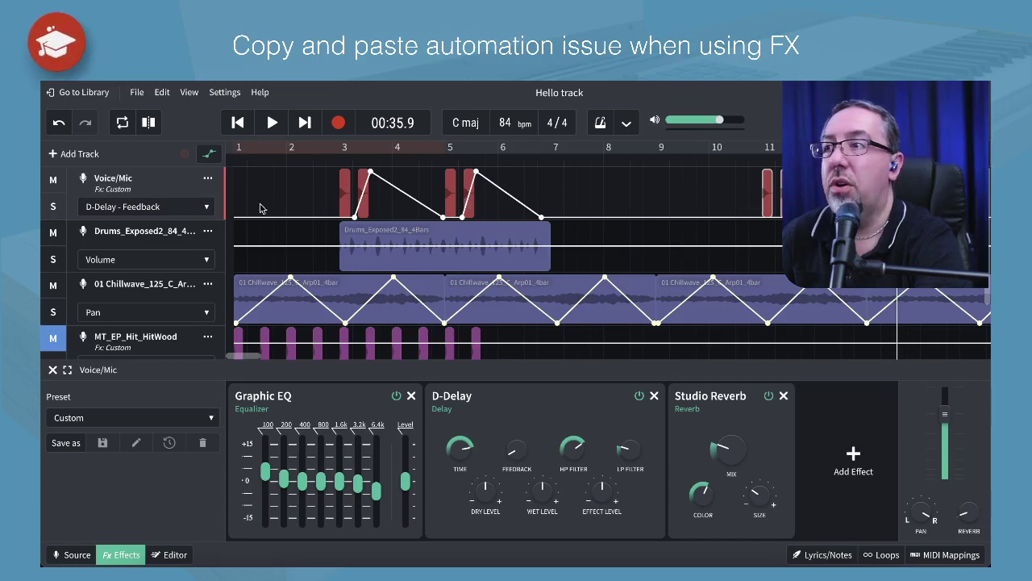
left_click(207, 208)
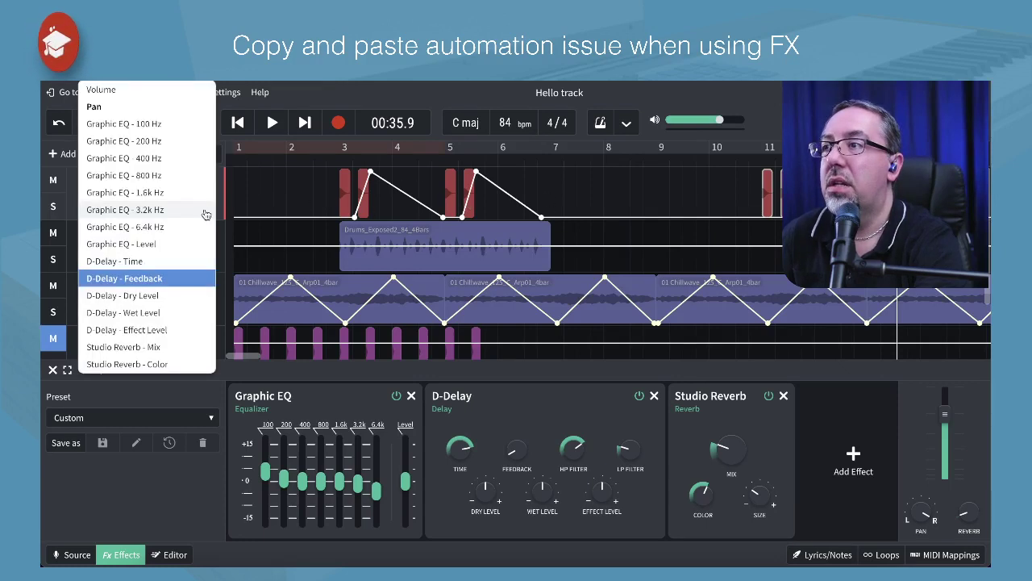
left_click(173, 108)
scroll(491, 231, "right", 5)
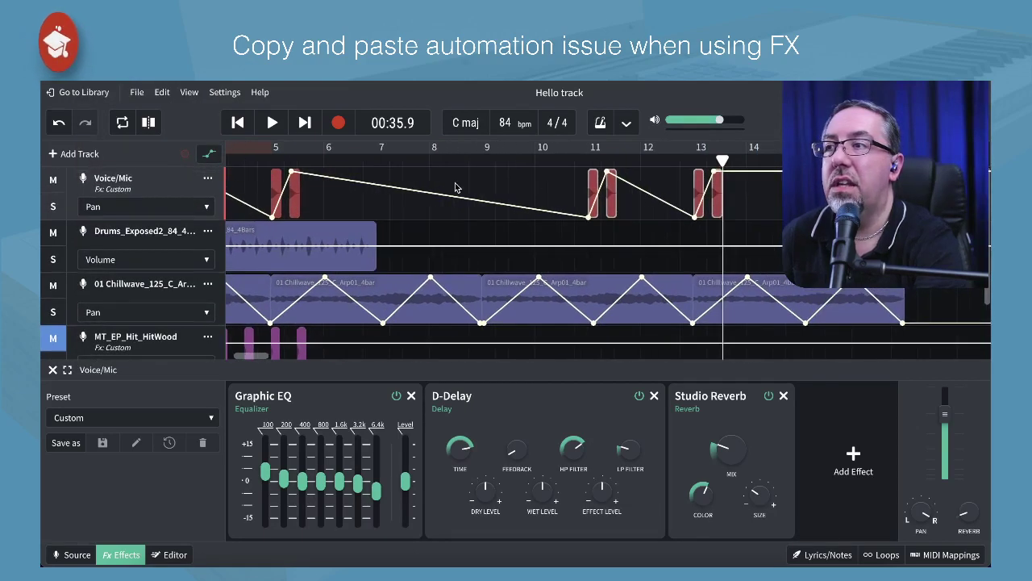
left_click(208, 208)
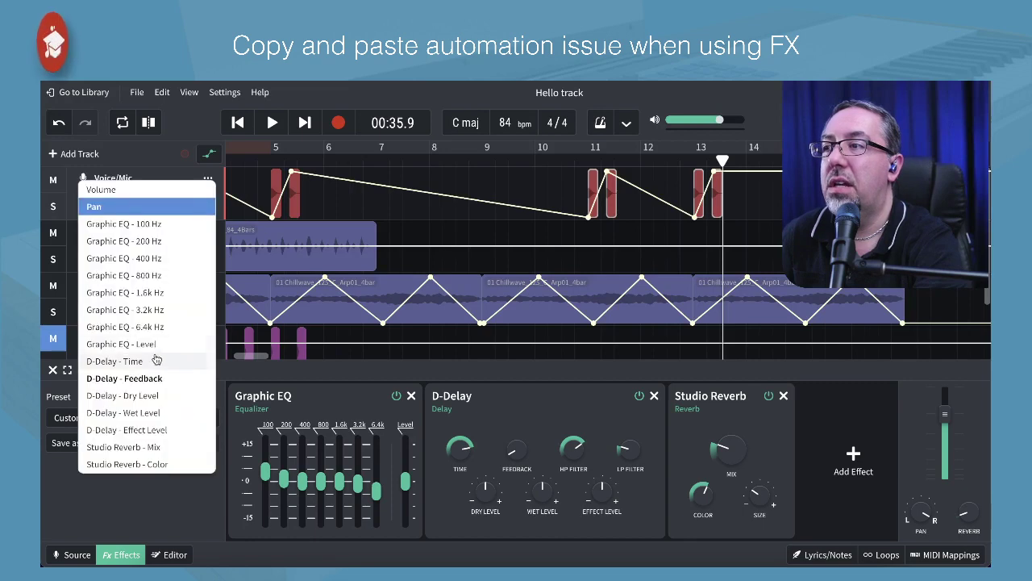
left_click(153, 380)
scroll(328, 238, "left", 5)
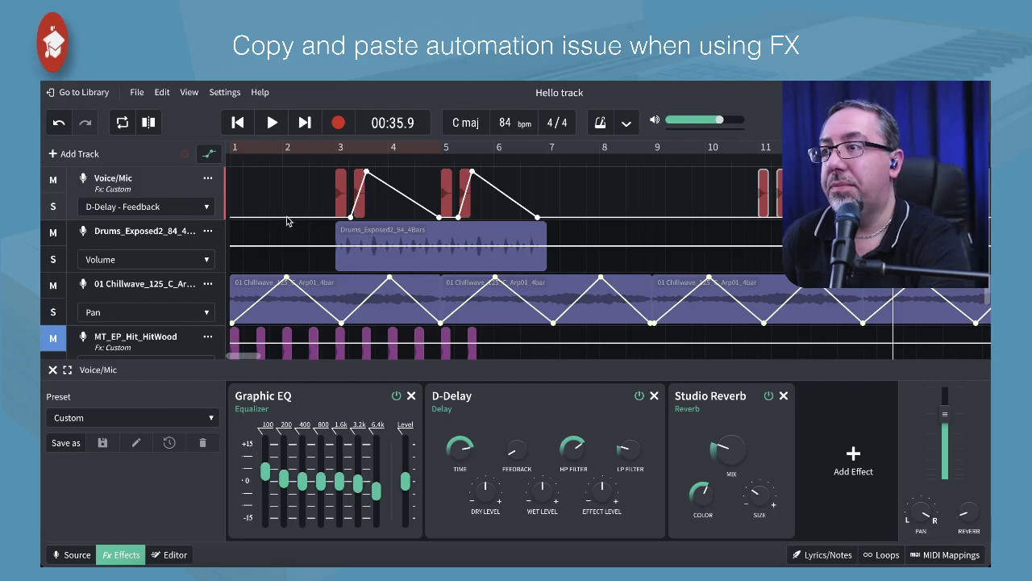
Close the effects panel, solo MT_EP_Hit_HitWood, and play the project from the start.
left_click(52, 371)
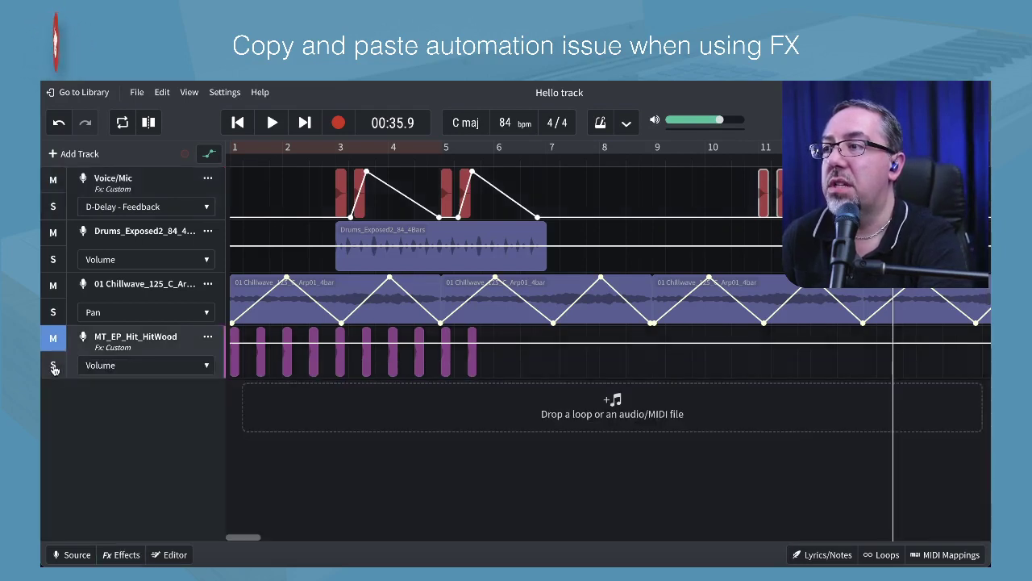
left_click(55, 365)
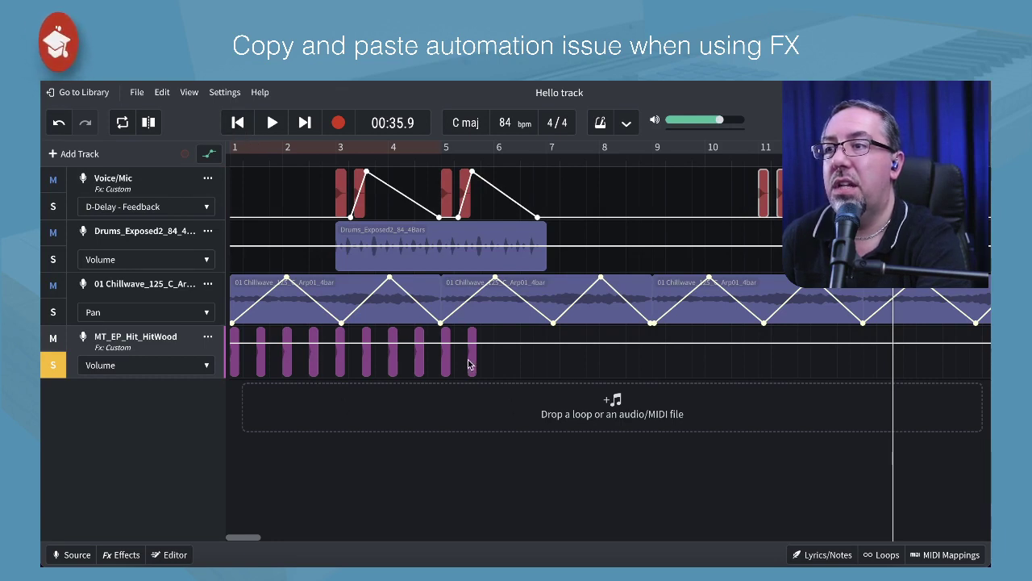
left_click(238, 122)
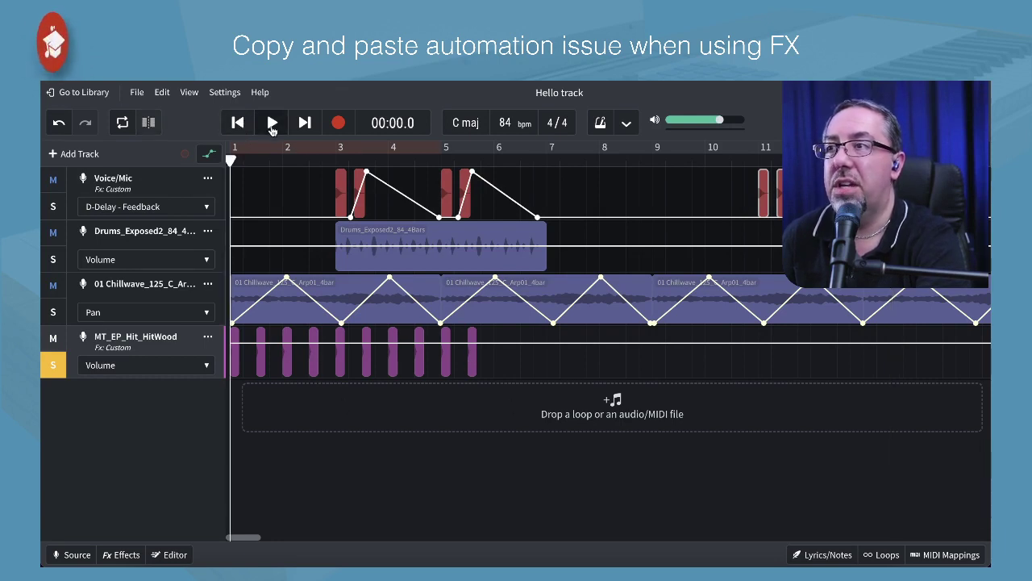
left_click(273, 126)
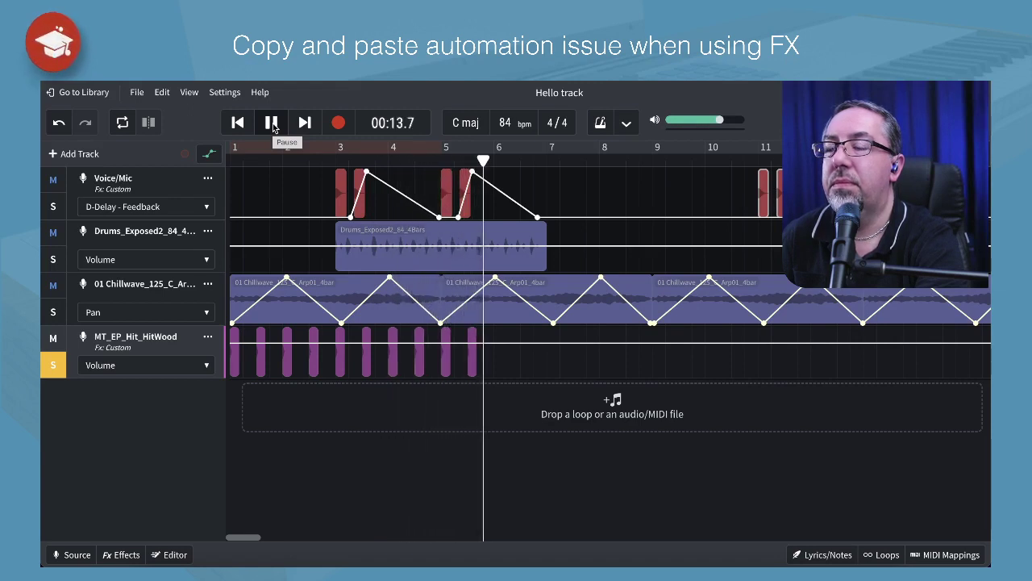
Stop playback and display the HitWood track's Studio Reverb - Mix envelope.
left_click(273, 123)
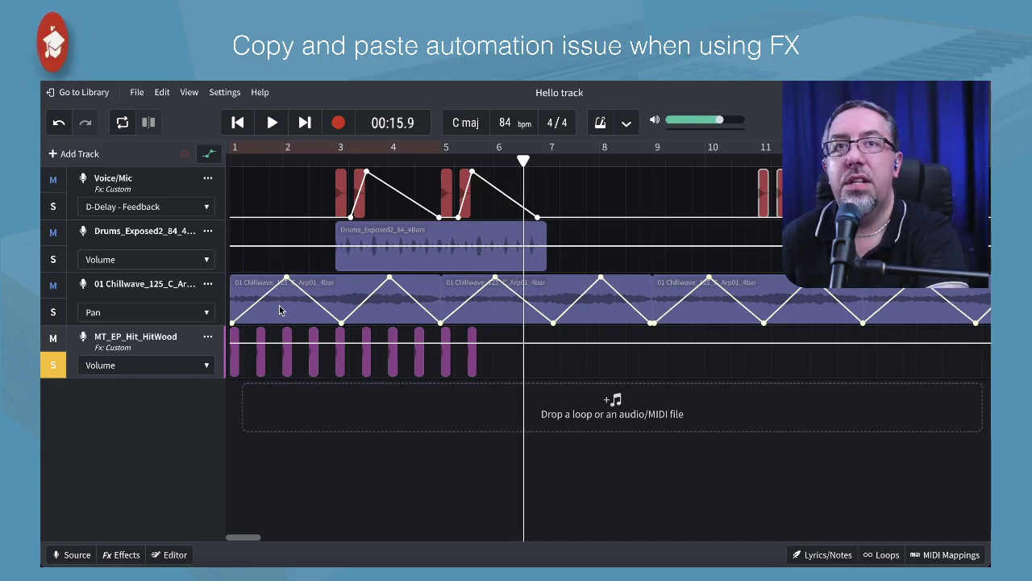
left_click(206, 365)
left_click(182, 400)
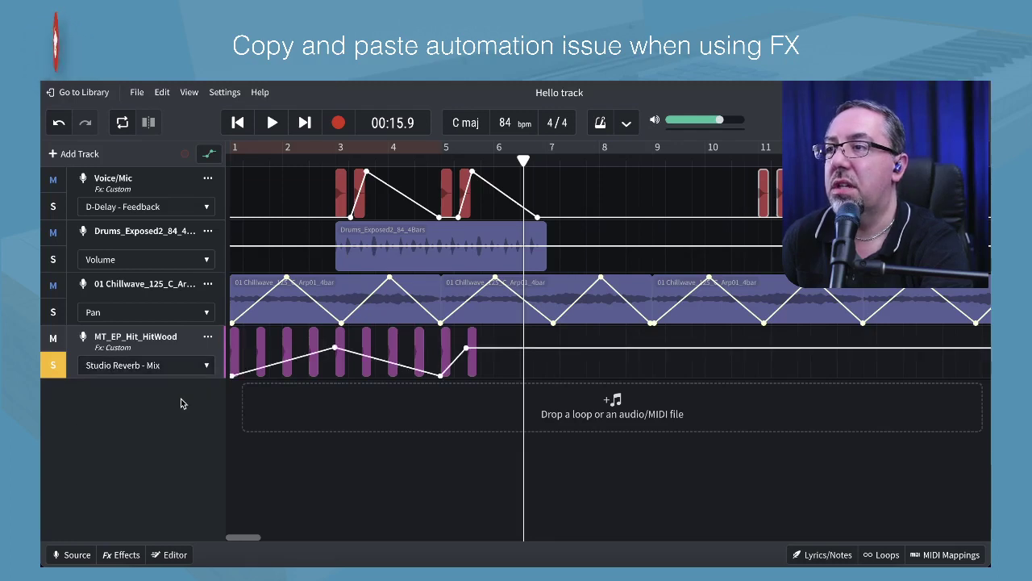
left_click(231, 376)
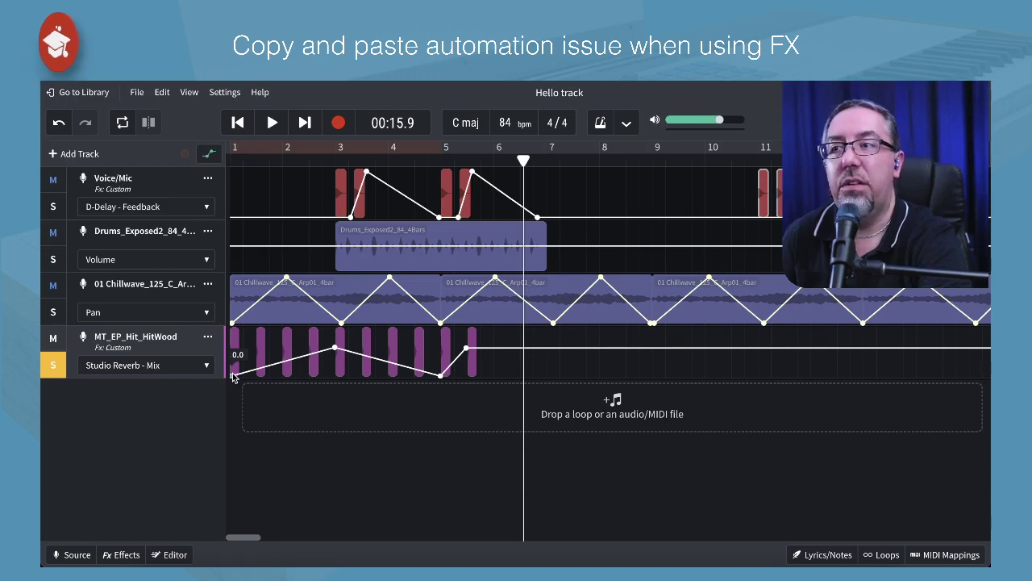
Inspect the Mix points, hide the automation lanes, and select all HitWood clips.
mouse_move(335, 352)
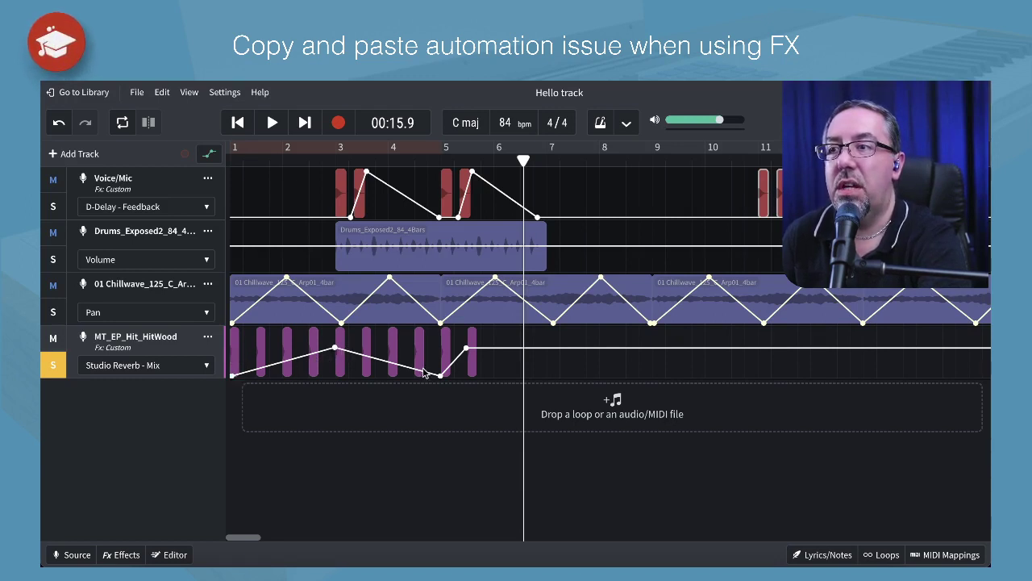
mouse_move(441, 377)
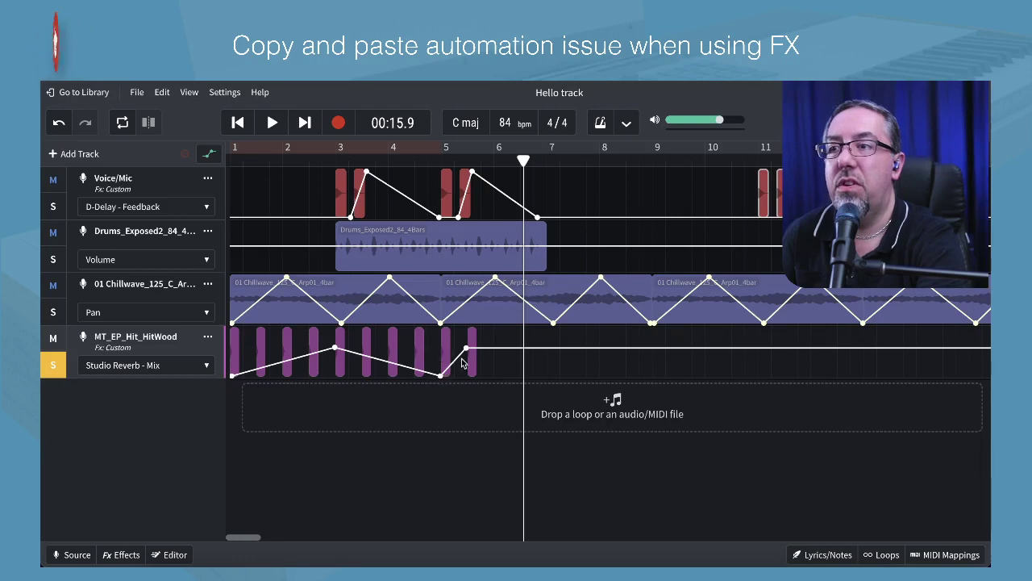
left_click(209, 153)
left_click_drag(619, 346, 188, 339)
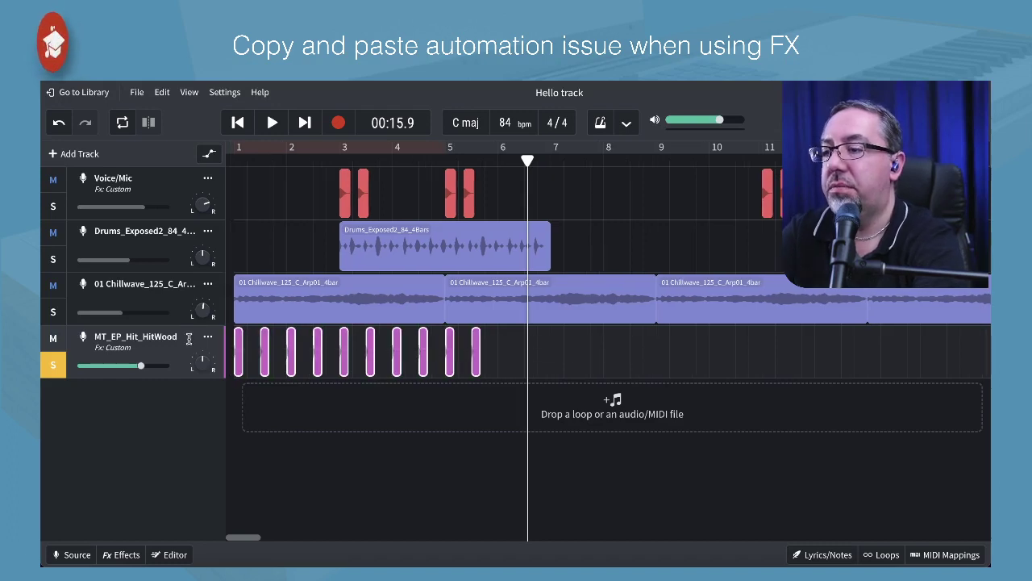
Paste the HitWood clips at bar 10 and show the automation lanes to compare.
left_click(711, 161)
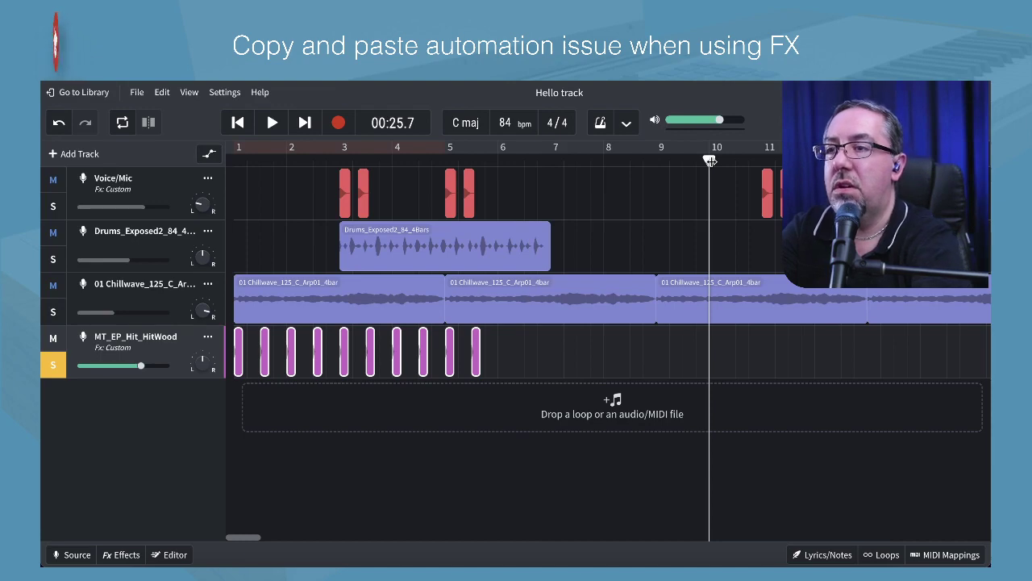
key("ctrl+v")
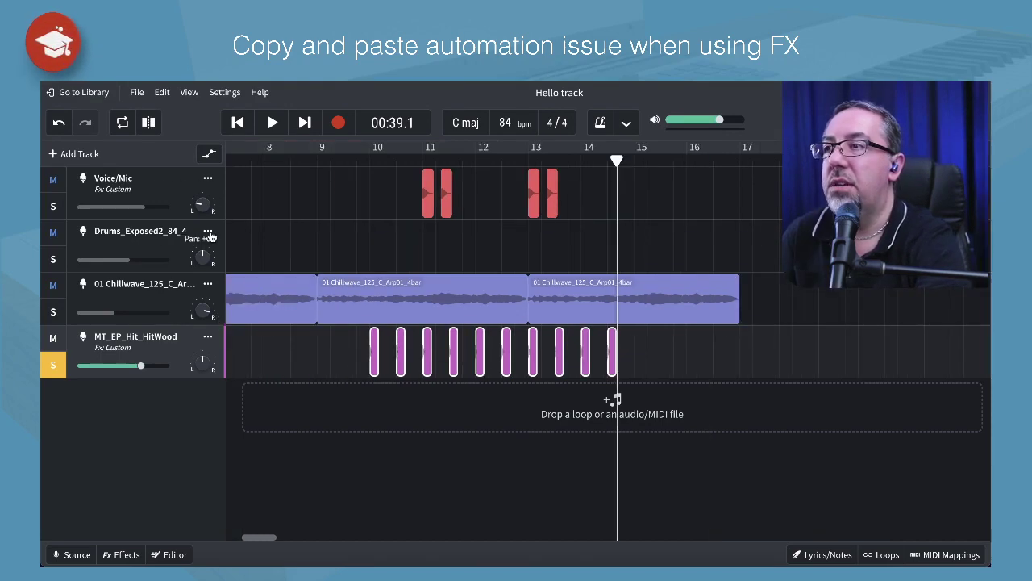
left_click(212, 154)
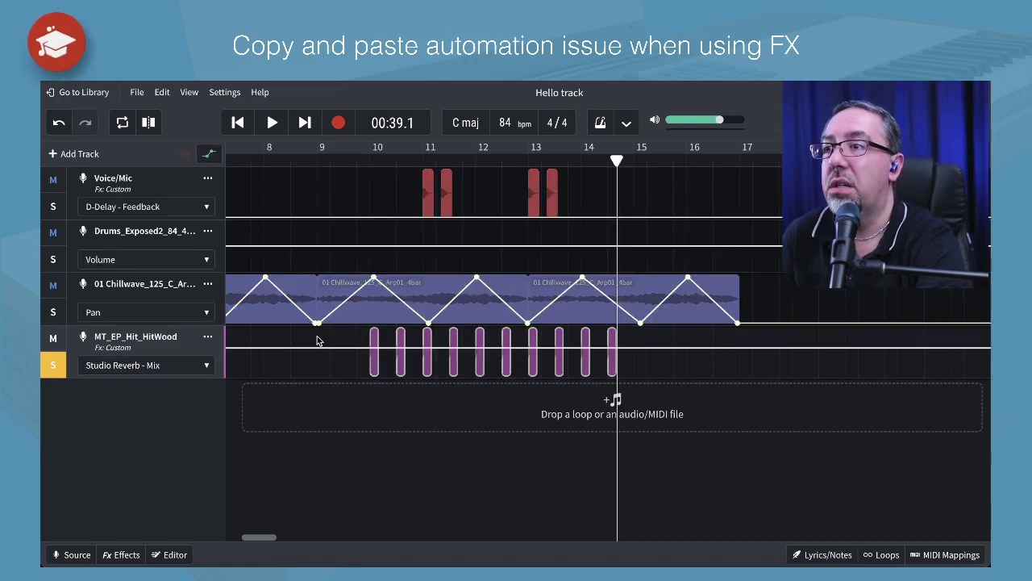
scroll(318, 341, "left", 5)
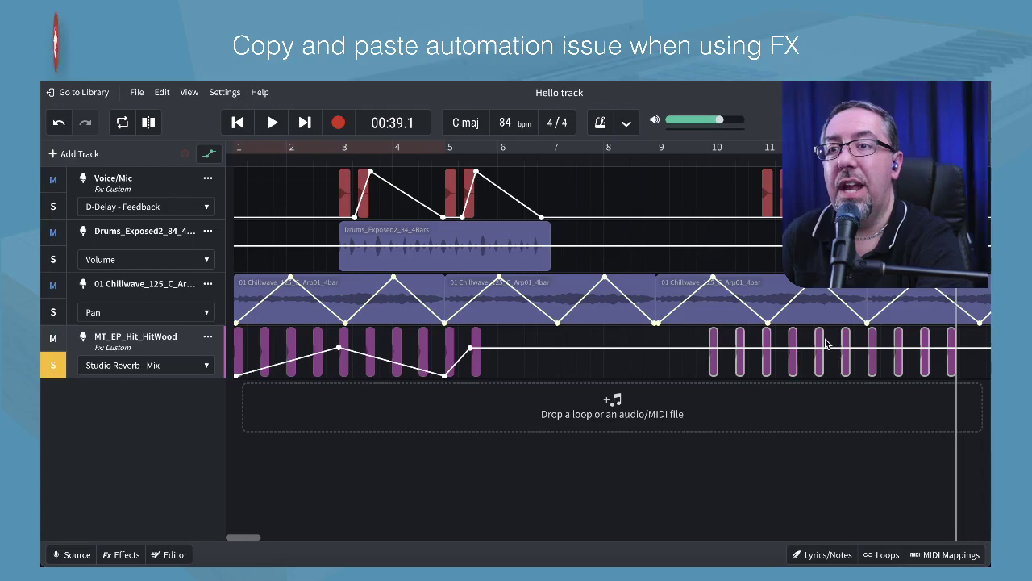